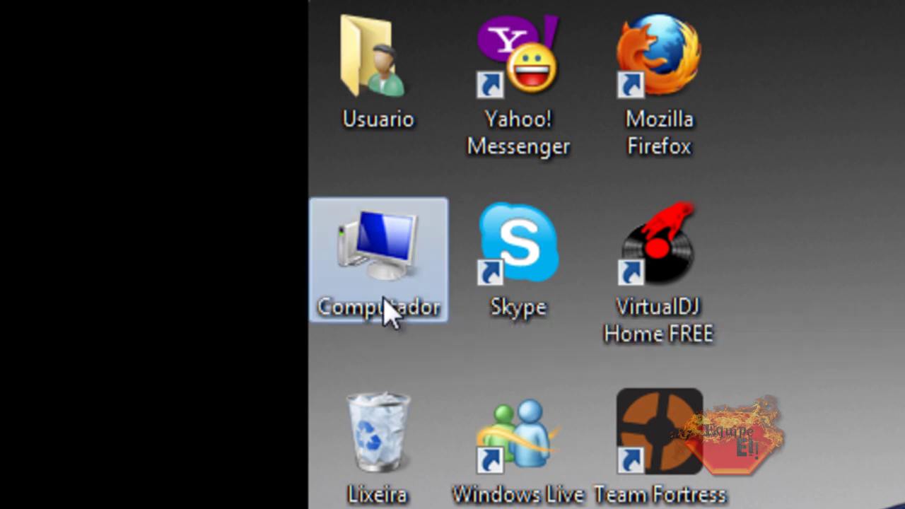
# Open the properties of the Win7 (C:) drive from Computador and launch the Disk Defragmenter from its tools
pyautogui.click(379, 312)
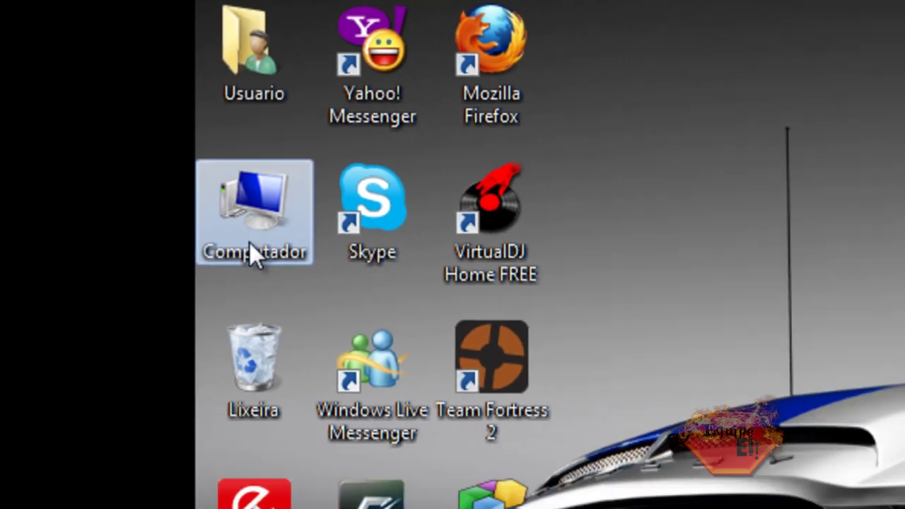
pyautogui.doubleClick(375, 303)
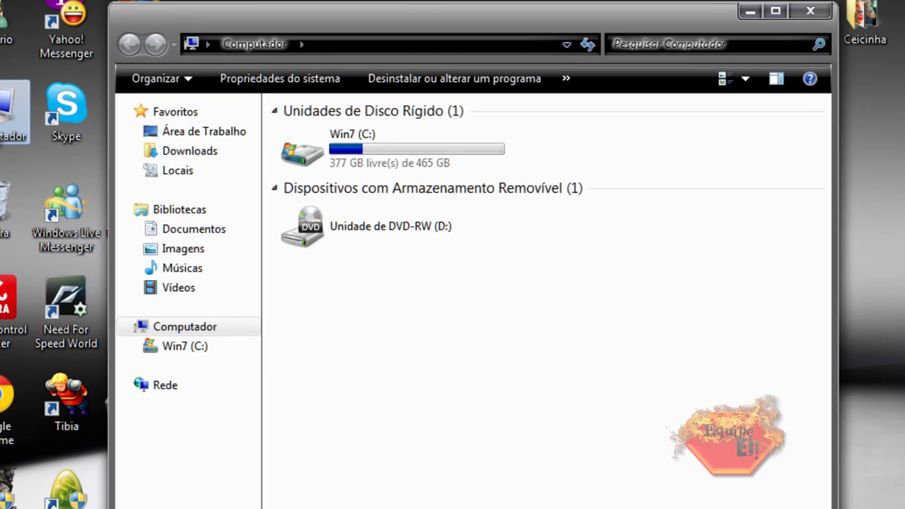
pyautogui.click(385, 162)
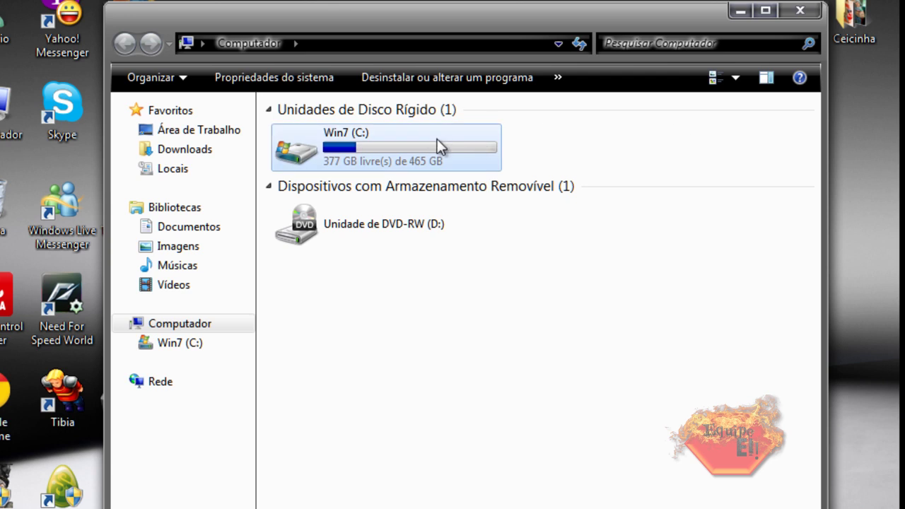
pyautogui.rightClick(365, 147)
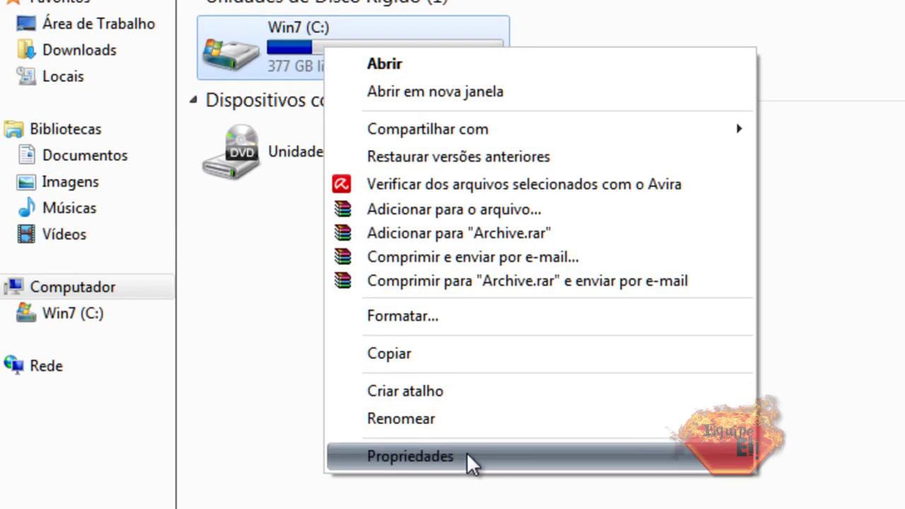
pyautogui.click(448, 450)
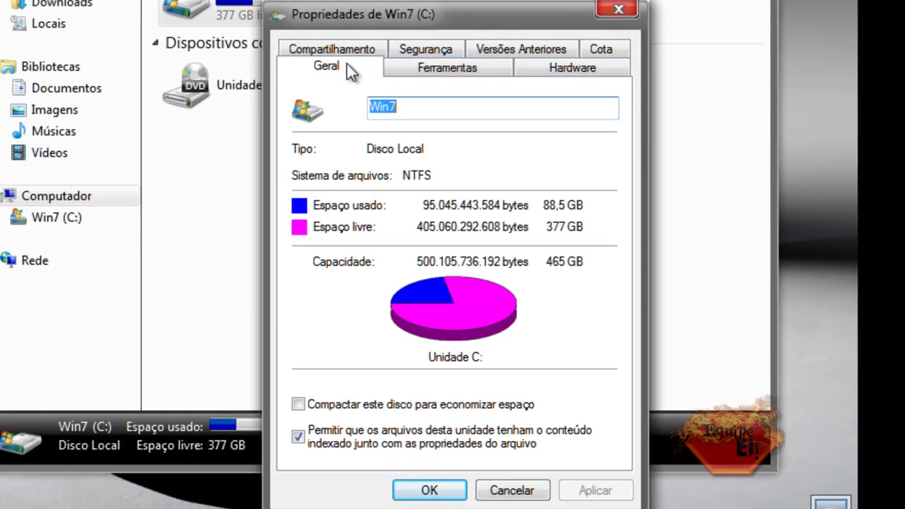
pyautogui.click(446, 64)
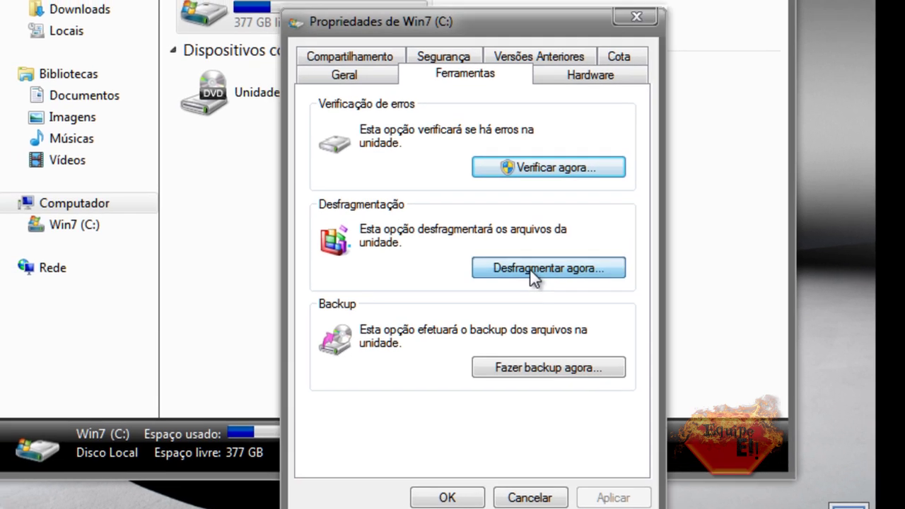
pyautogui.click(515, 263)
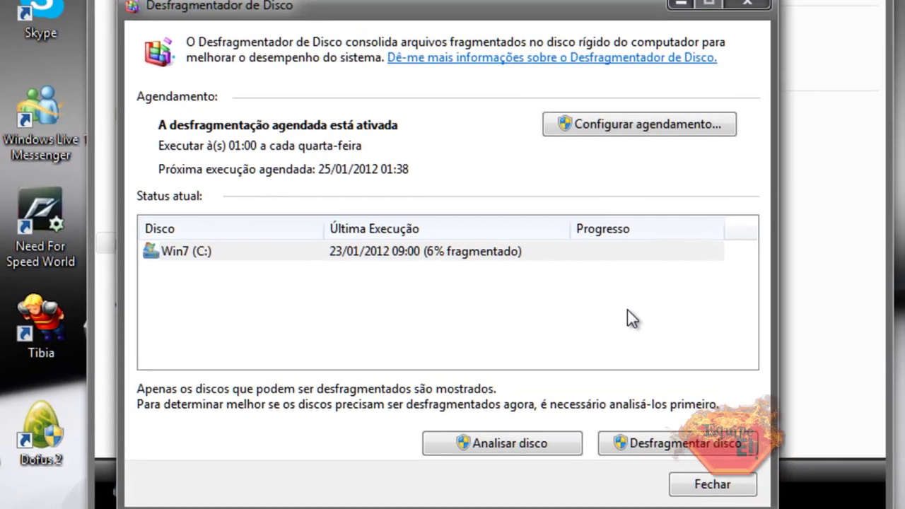
# Defragment the Win7 (C:) disk, then close the defragmenter and the drive windows
pyautogui.click(438, 257)
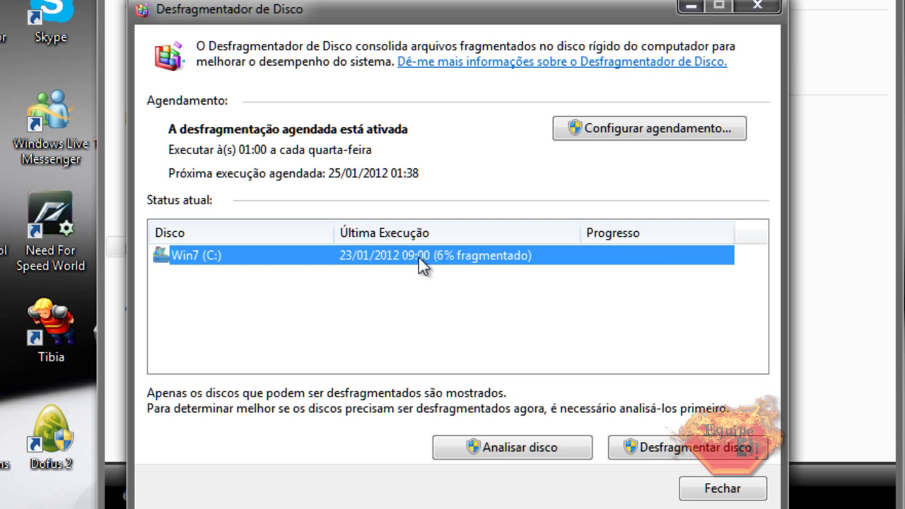
pyautogui.click(434, 282)
pyautogui.click(452, 258)
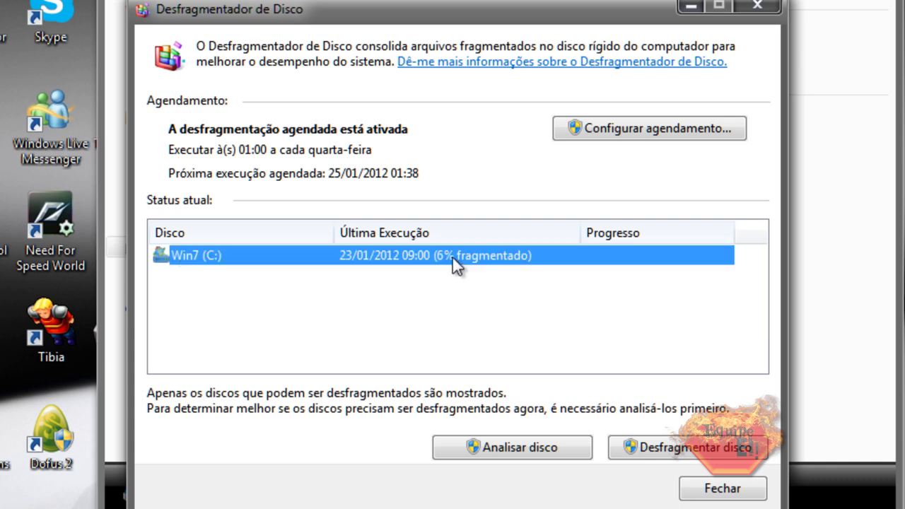
pyautogui.click(507, 259)
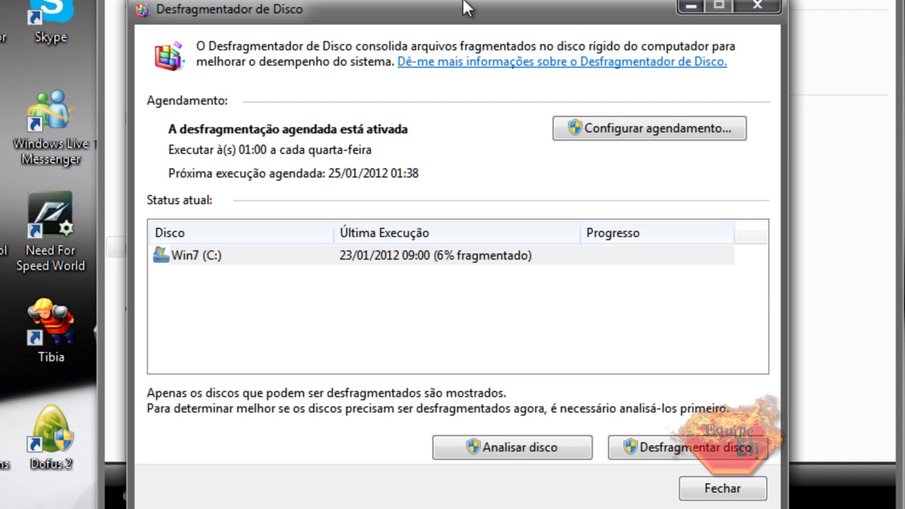
pyautogui.click(495, 256)
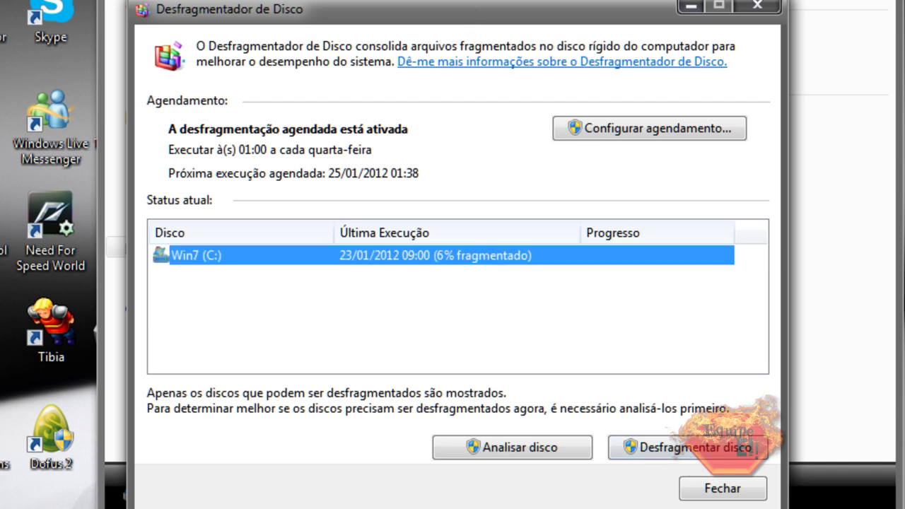
pyautogui.click(678, 453)
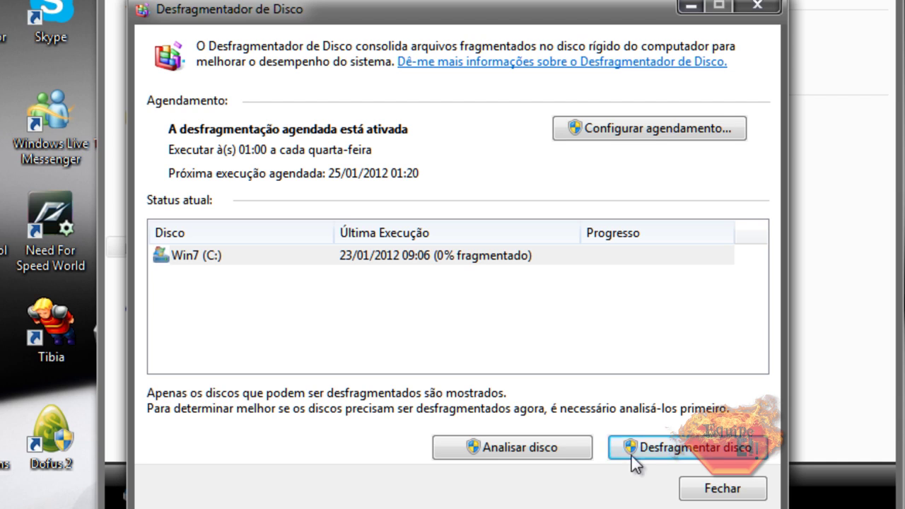
pyautogui.click(708, 490)
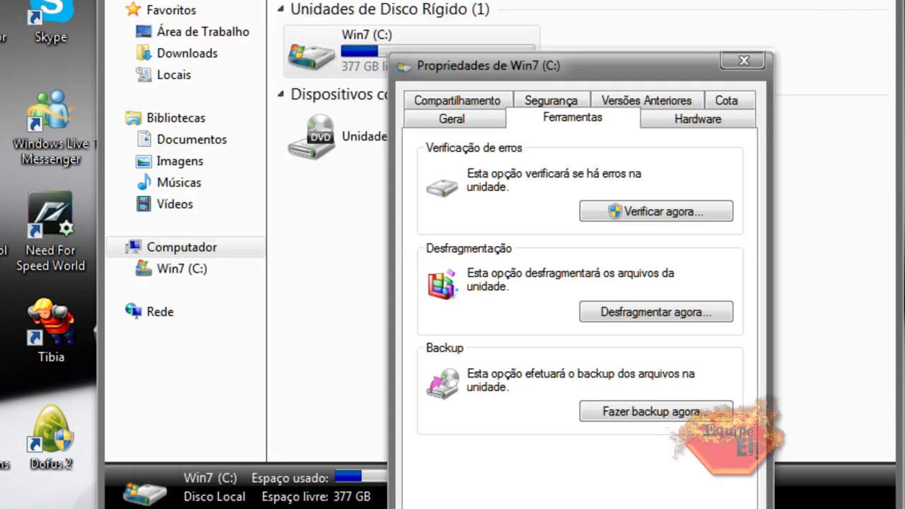
pyautogui.press('Escape')
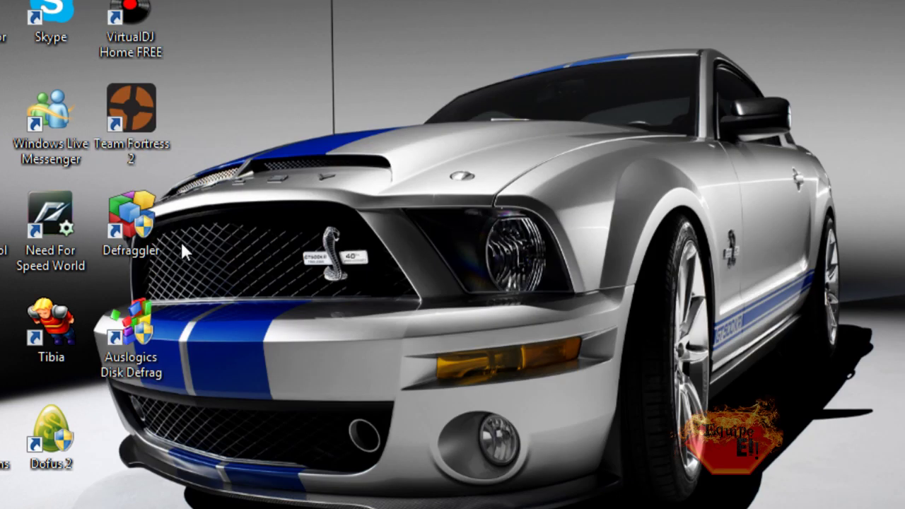
# Move the Defraggler shortcut away from the other desktop icons, to the open area near the car's headlight
pyautogui.moveTo(127, 227); pyautogui.dragTo(552, 290)
pyautogui.moveTo(425, 272); pyautogui.dragTo(531, 417)
pyautogui.click(670, 416)
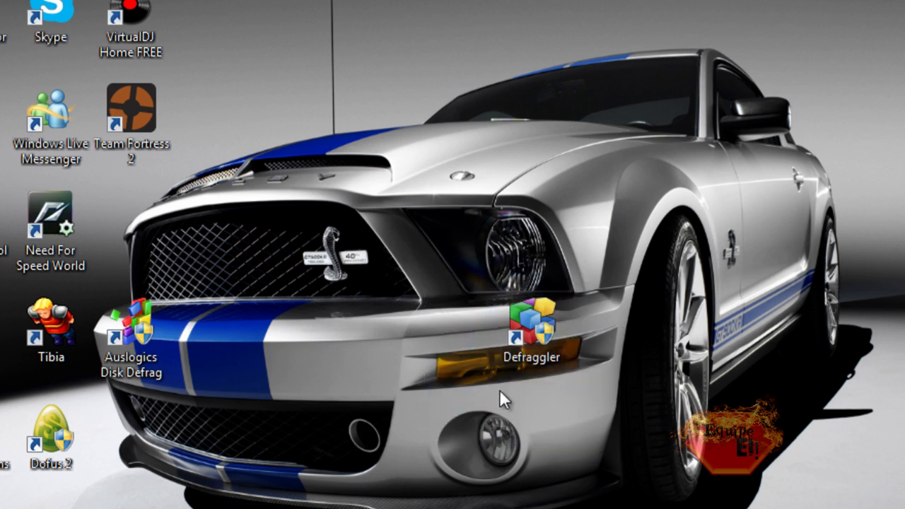
pyautogui.moveTo(428, 262); pyautogui.dragTo(626, 426)
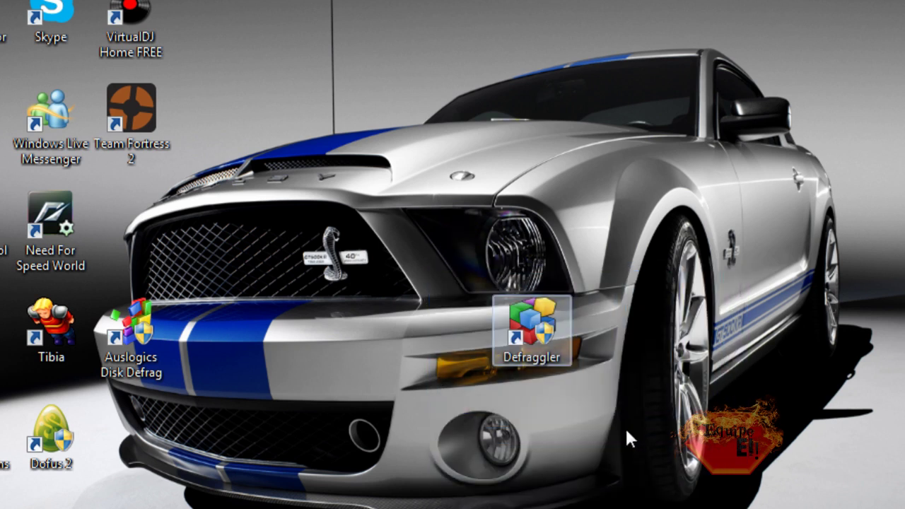
pyautogui.moveTo(424, 260); pyautogui.dragTo(556, 433)
pyautogui.moveTo(443, 287); pyautogui.dragTo(620, 416)
pyautogui.moveTo(421, 257); pyautogui.dragTo(608, 389)
pyautogui.click(440, 238)
pyautogui.moveTo(440, 241); pyautogui.dragTo(572, 399)
pyautogui.moveTo(418, 196); pyautogui.dragTo(615, 443)
pyautogui.moveTo(427, 271); pyautogui.dragTo(582, 400)
pyautogui.moveTo(428, 277); pyautogui.dragTo(646, 404)
# Launch Defraggler and check which defragmentation modes it offers for the Win7 (C:) volume
pyautogui.doubleClick(547, 347)
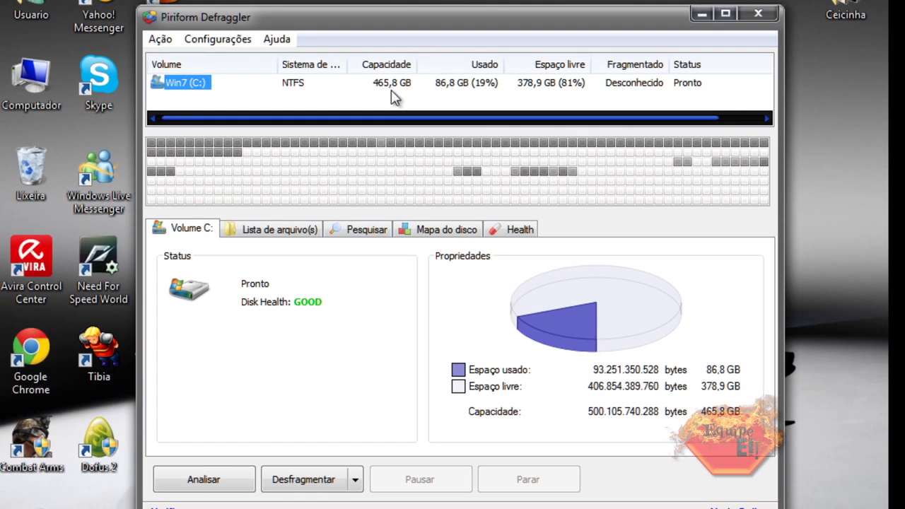
pyautogui.moveTo(387, 21); pyautogui.dragTo(368, 40)
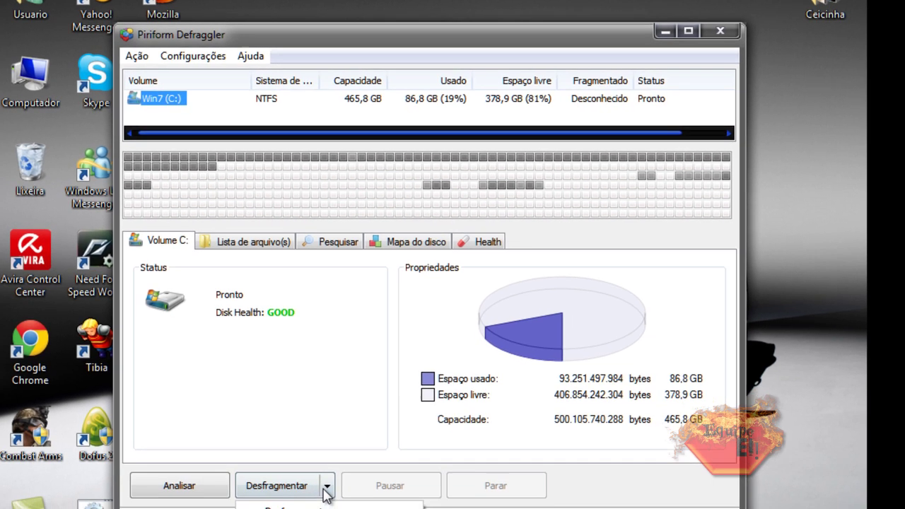
pyautogui.click(334, 499)
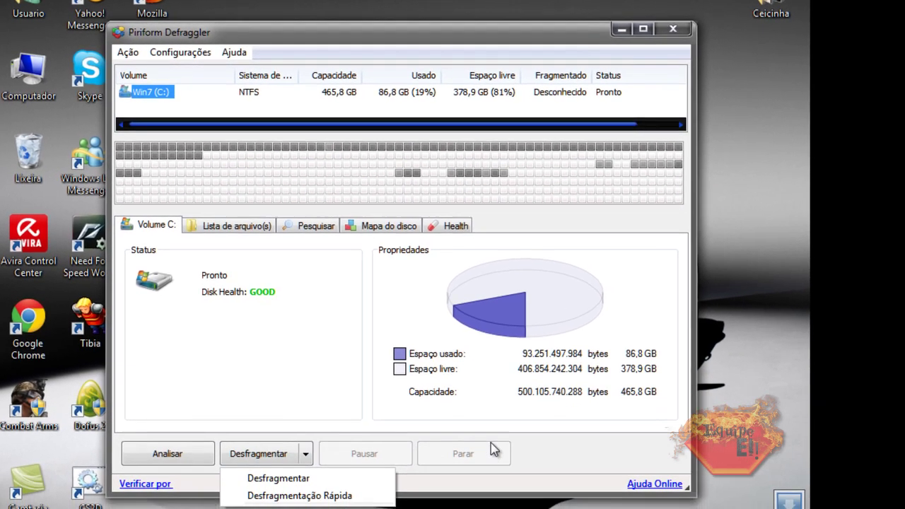
pyautogui.click(594, 495)
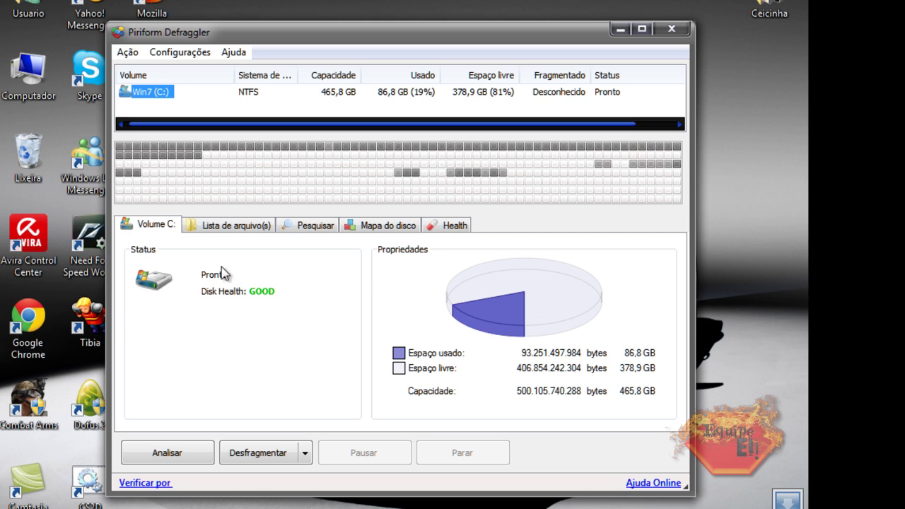
# Look through Defraggler's file list, search, disk map and health views, ending on the Volume C: overview
pyautogui.click(228, 225)
pyautogui.click(304, 226)
pyautogui.click(355, 227)
pyautogui.click(434, 231)
pyautogui.click(143, 227)
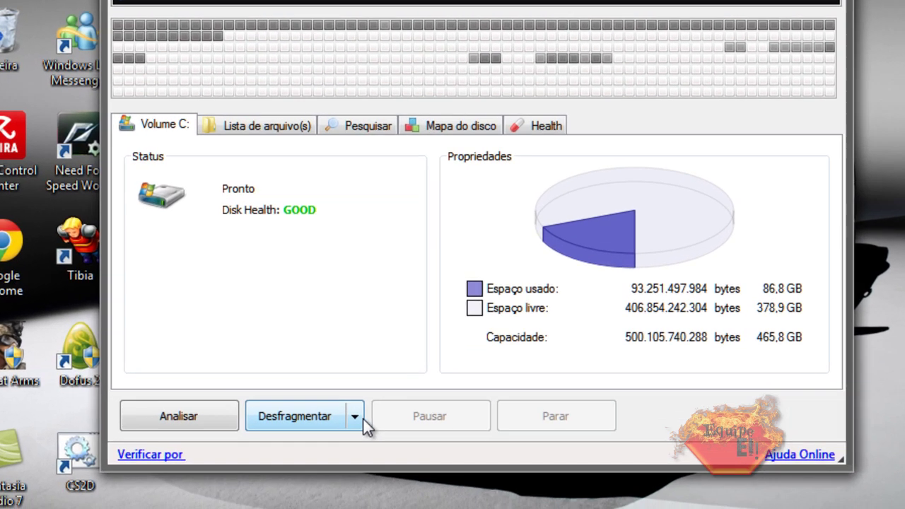
# Review the Desfragmentar and Desfragmentação Rápida choices and Defraggler's settings options without starting a run
pyautogui.click(307, 453)
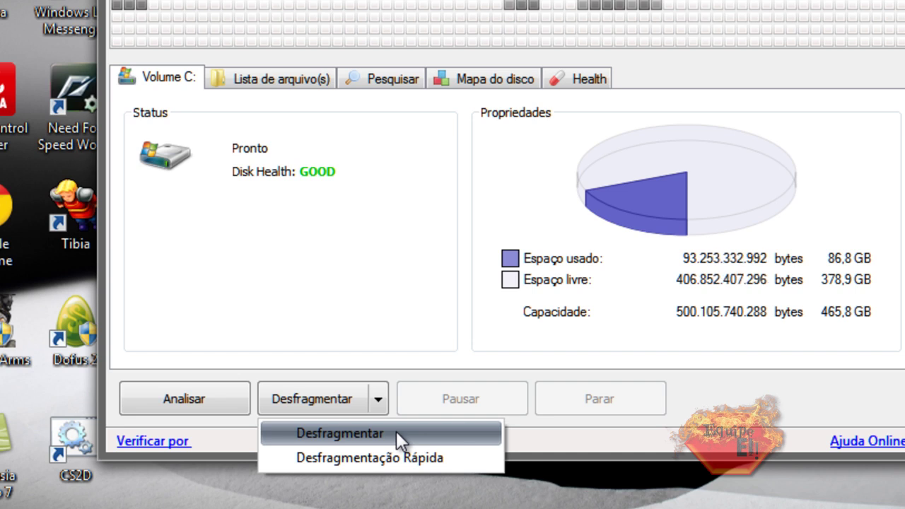
pyautogui.click(404, 248)
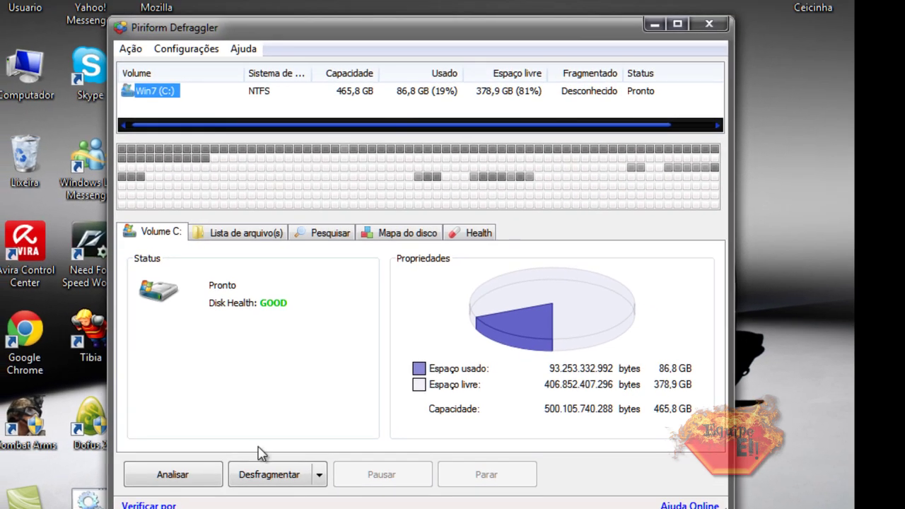
pyautogui.click(170, 52)
pyautogui.click(169, 51)
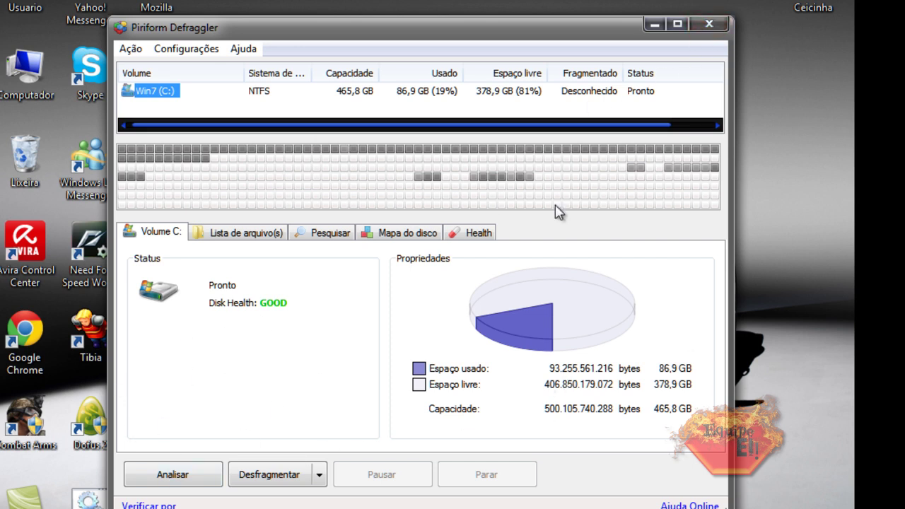
# Close Defraggler and return its shortcut to the desktop icon column
pyautogui.click(708, 24)
pyautogui.moveTo(494, 336); pyautogui.dragTo(167, 257)
# Move the Auslogics Disk Defrag shortcut away from the other icons, to the open area near the car's headlight
pyautogui.moveTo(164, 358); pyautogui.dragTo(433, 316)
pyautogui.moveTo(324, 191); pyautogui.dragTo(347, 282)
pyautogui.moveTo(333, 87); pyautogui.dragTo(558, 268)
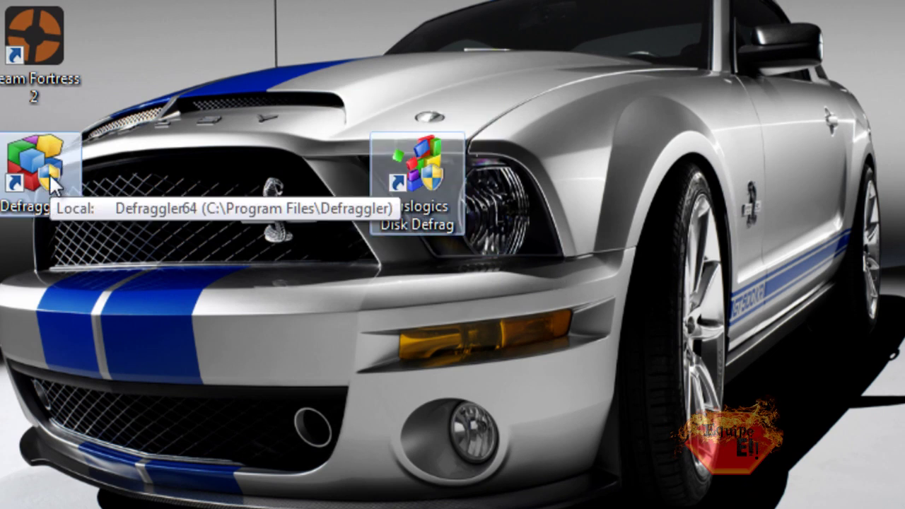
pyautogui.click(362, 300)
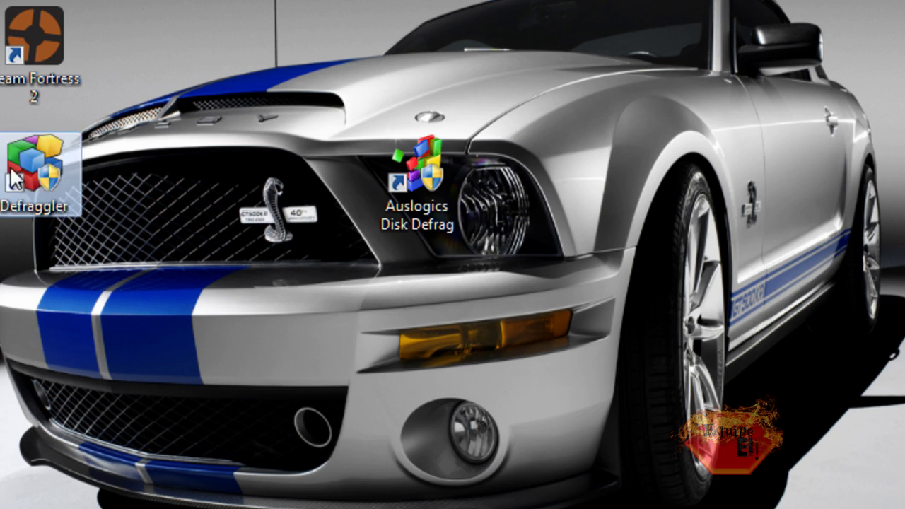
# Launch Auslogics Disk Defrag and review its analysis, defragment, optimize and quick defragmentation modes
pyautogui.doubleClick(423, 206)
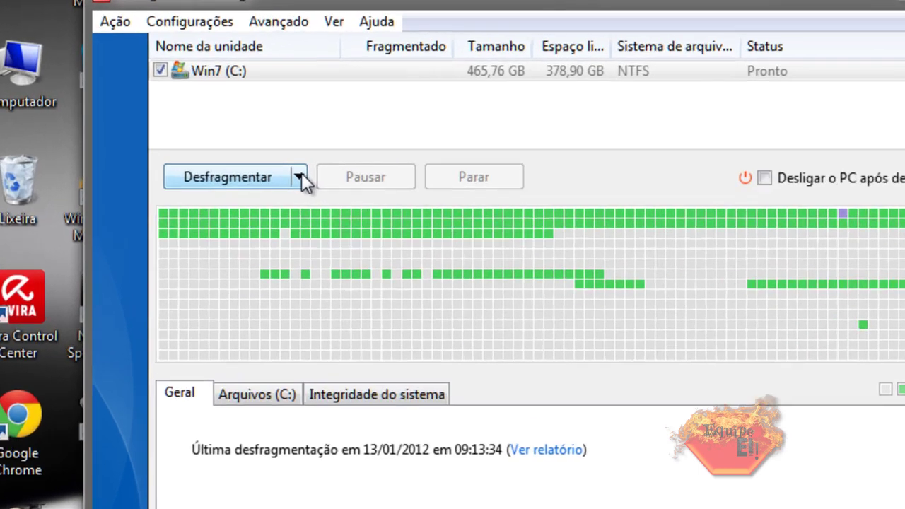
pyautogui.click(258, 151)
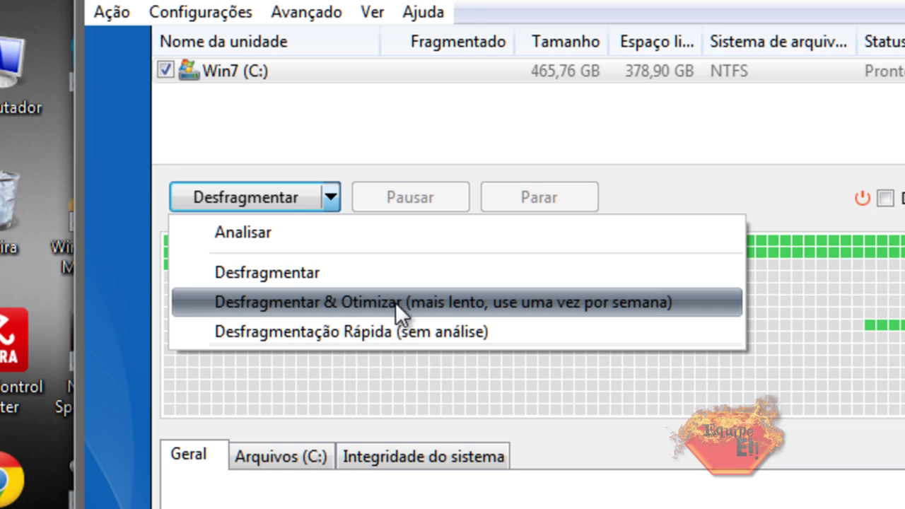
pyautogui.click(716, 171)
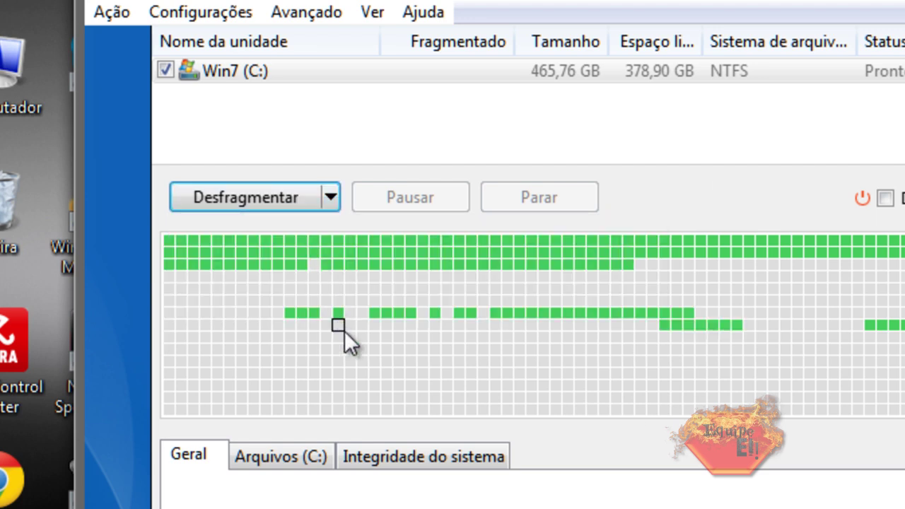
pyautogui.moveTo(345, 330)
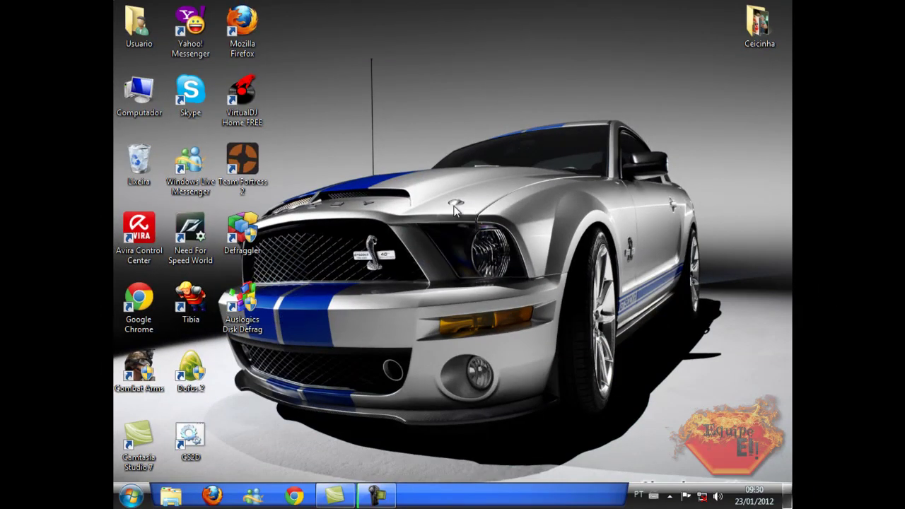
pyautogui.moveTo(366, 3); pyautogui.dragTo(286, 456)
pyautogui.moveTo(332, 43); pyautogui.dragTo(421, 203)
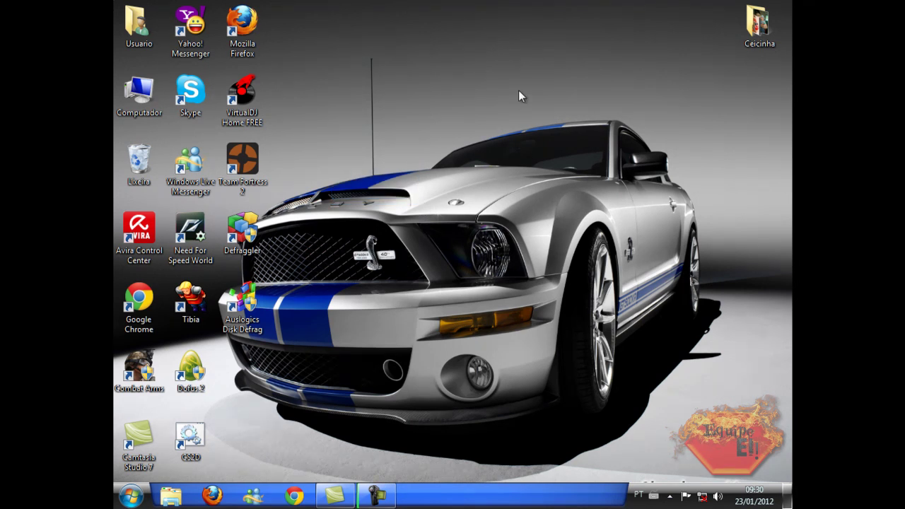